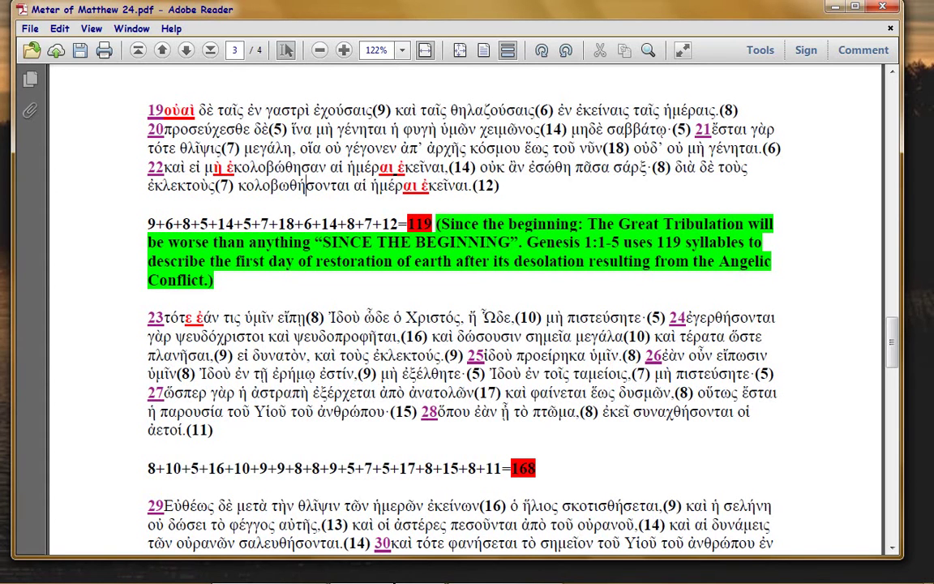
- Select the text of verses 19 through 22, adjust its end, then clear it
left_click(376, 317)
left_click_drag(146, 111, 550, 193)
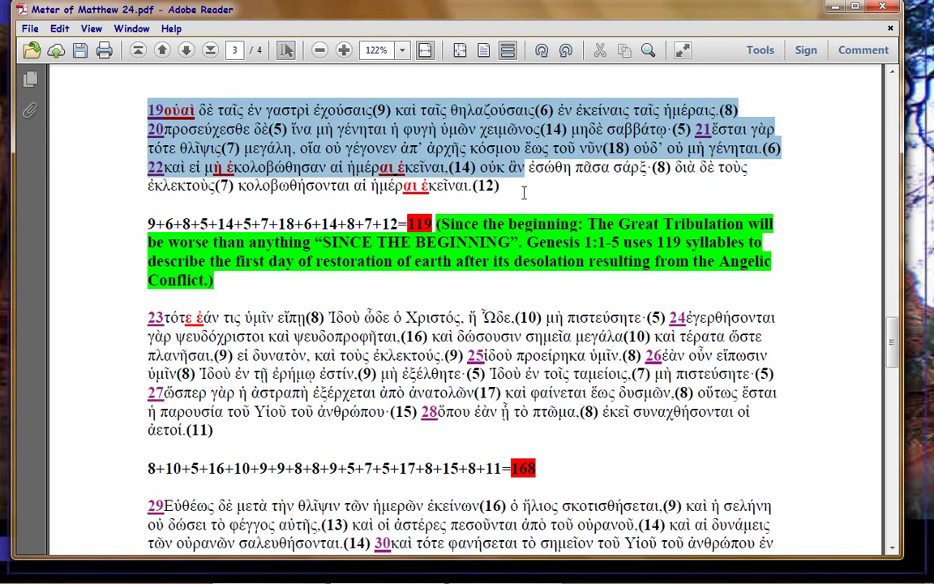
left_click_drag(551, 193, 529, 196)
left_click(486, 180)
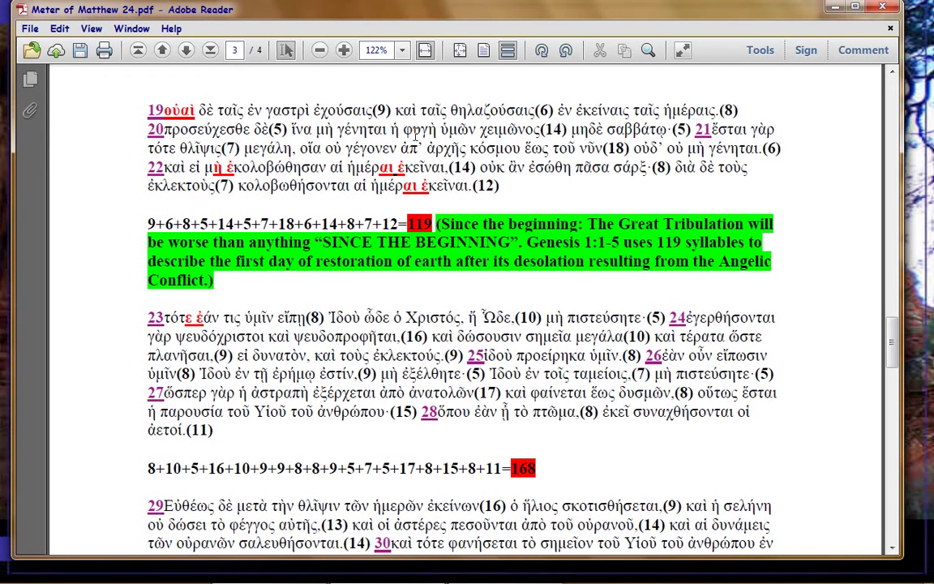
- Mark spots through verses 19–22, including κολοβωθήσονται, and the 119 sum line
left_click(292, 110)
left_click(352, 111)
left_click(353, 185)
left_click(351, 148)
left_click(307, 186)
left_click(305, 186)
left_click(397, 223)
left_click(310, 109)
scroll(355, 332, "down", 2)
scroll(390, 365, "down", 3)
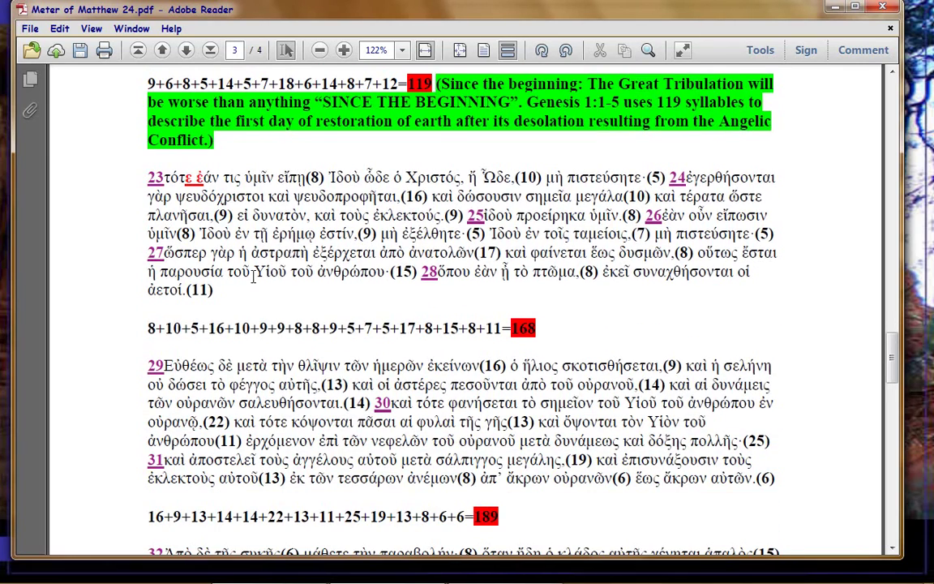
scroll(218, 265, "up", 3)
scroll(533, 354, "down", 2)
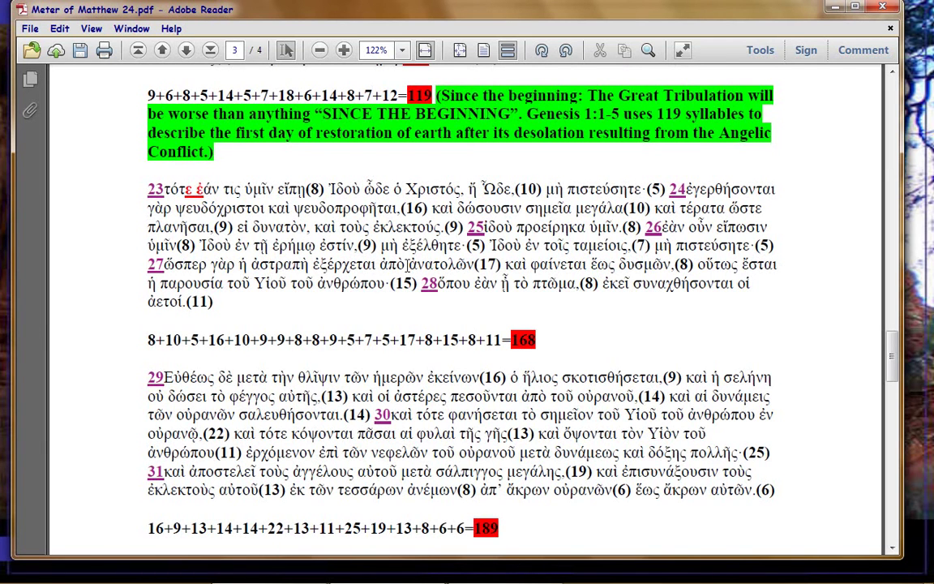
scroll(364, 261, "up", 3)
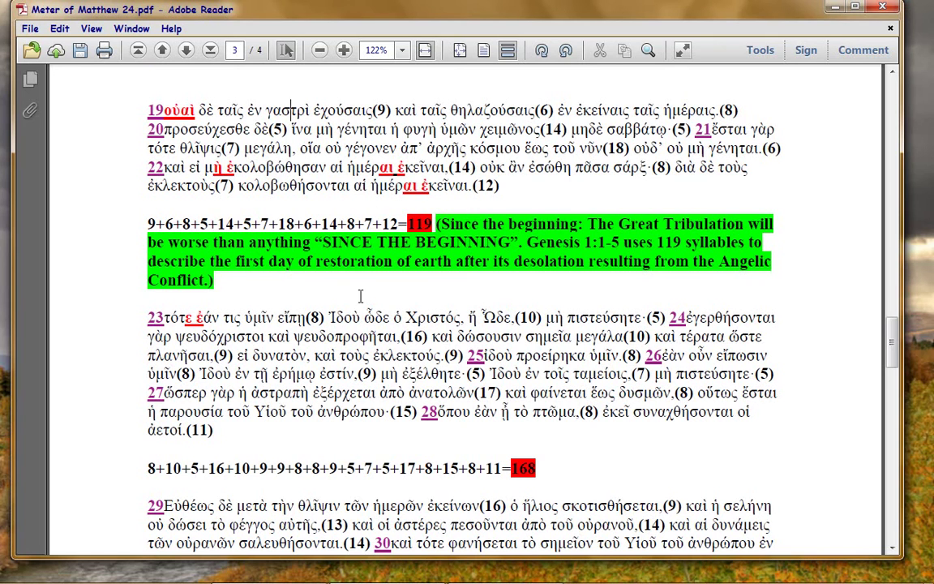
- Review the 119, 168 and 126 sum lines, selecting a 168 plus sign
left_click(374, 223)
scroll(357, 230, "down", 1)
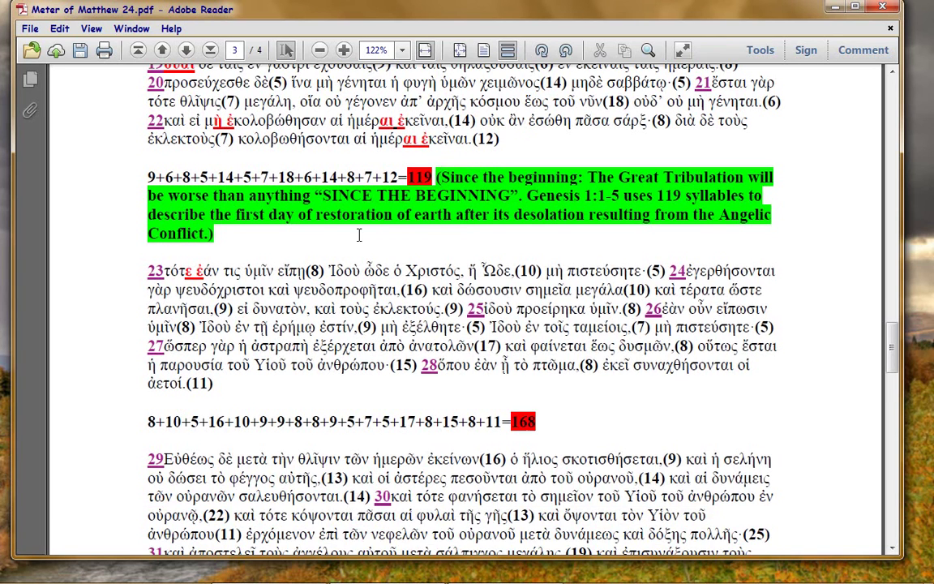
scroll(358, 233, "up", 1)
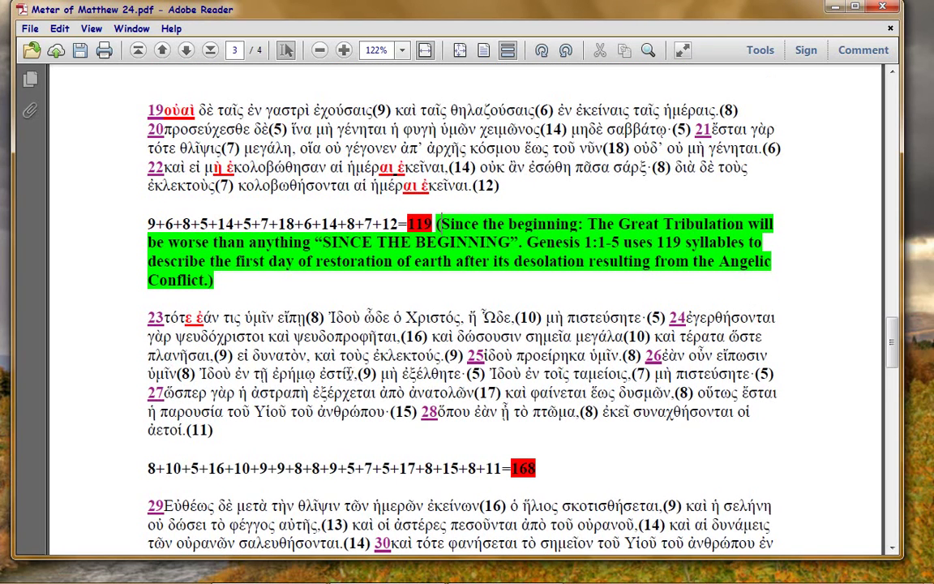
scroll(351, 369, "down", 2)
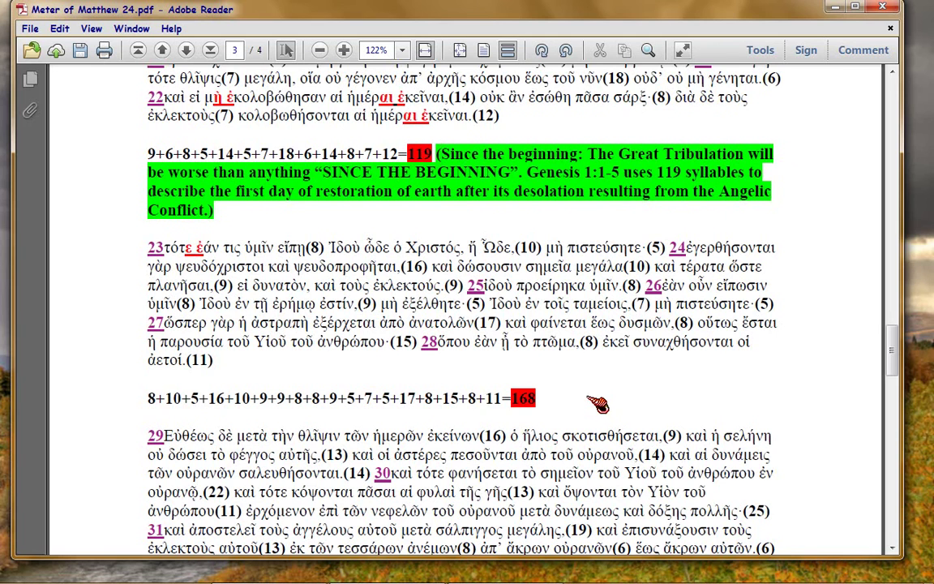
scroll(324, 361, "down", 2)
scroll(323, 360, "down", 2)
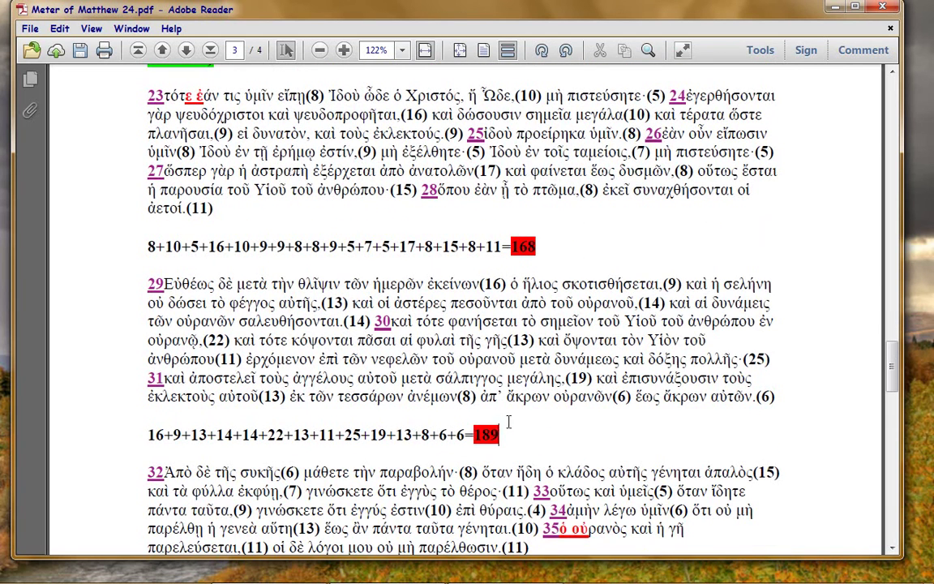
double_click(436, 246)
left_click(290, 430)
scroll(290, 419, "down", 1)
scroll(290, 419, "down", 2)
scroll(324, 409, "down", 1)
scroll(365, 401, "down", 1)
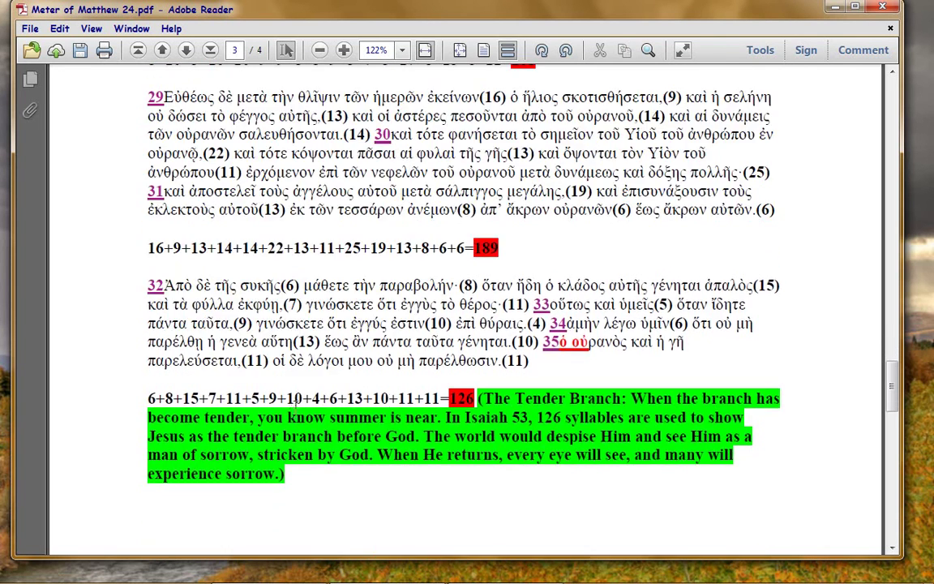
left_click(396, 399)
scroll(397, 421, "up", 3)
scroll(395, 389, "up", 2)
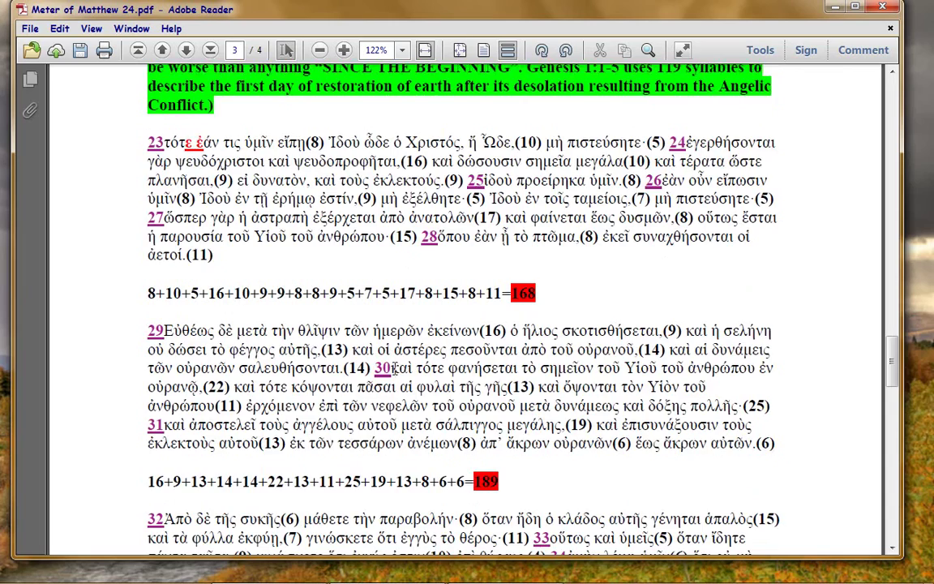
scroll(393, 361, "up", 1)
scroll(391, 352, "up", 1)
scroll(390, 389, "down", 1)
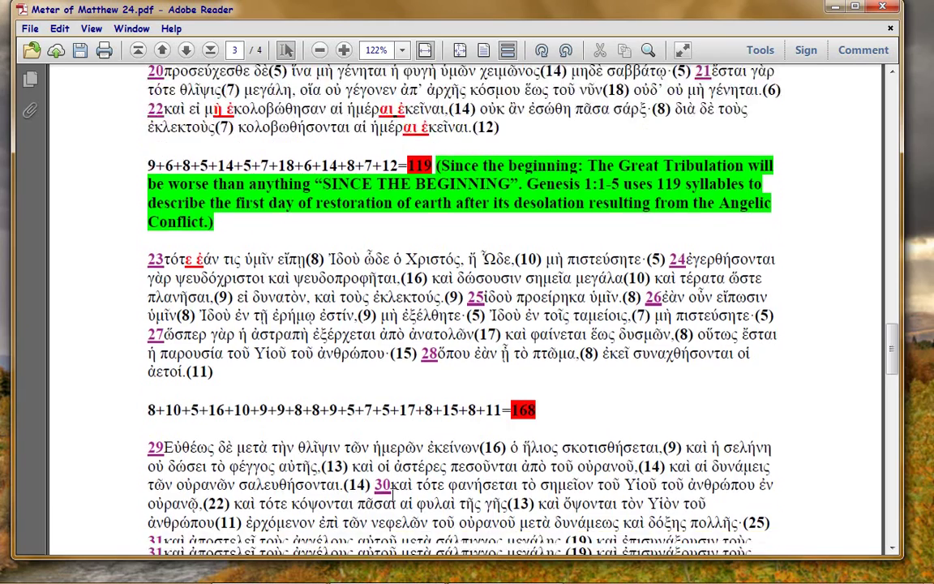
scroll(389, 438, "down", 2)
scroll(387, 484, "down", 2)
scroll(438, 405, "down", 1)
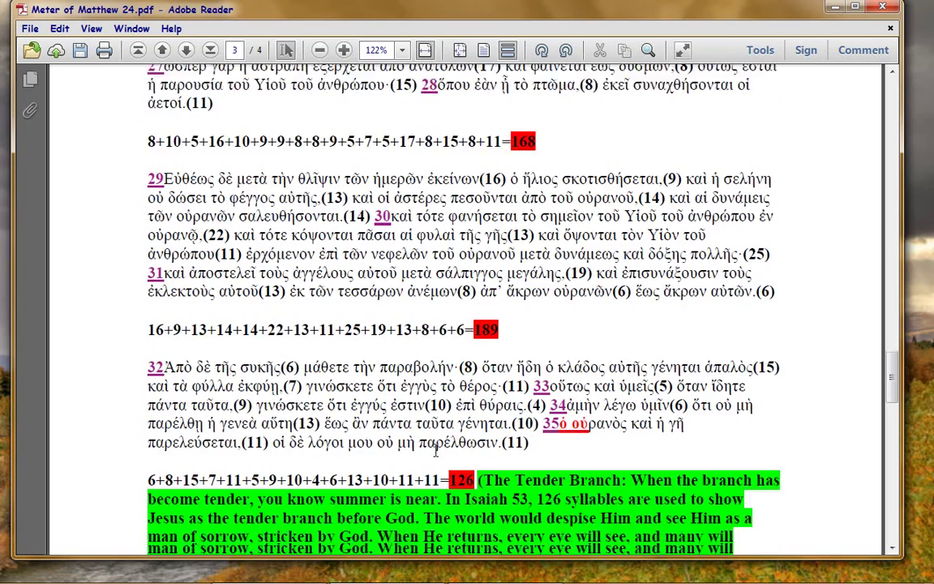
scroll(409, 385, "down", 1)
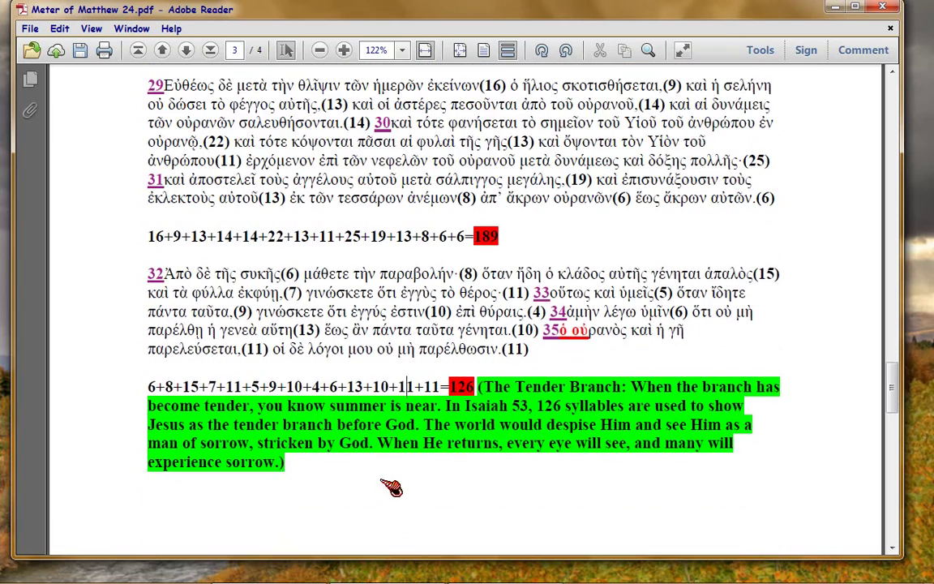
scroll(386, 484, "down", 1)
scroll(390, 479, "down", 2)
scroll(389, 479, "down", 3)
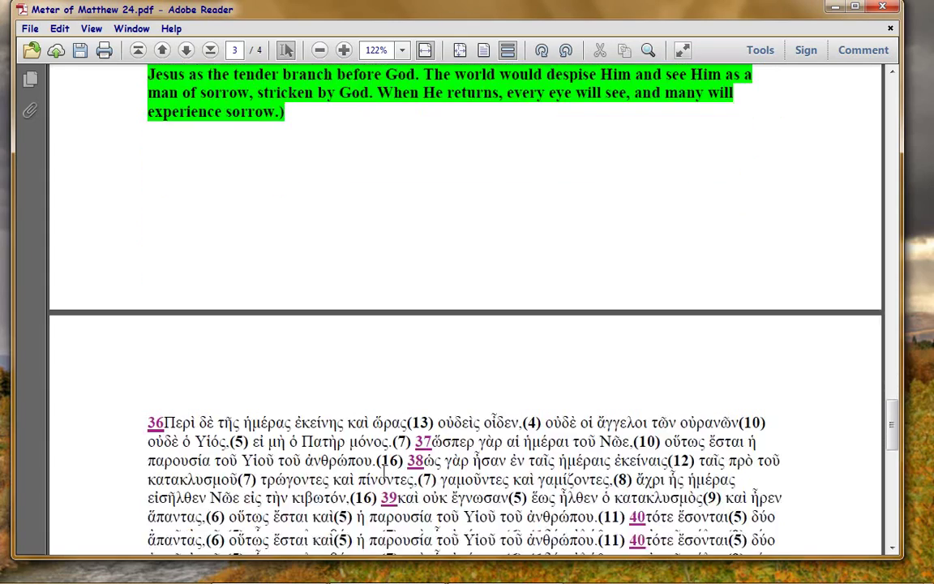
scroll(390, 479, "down", 1)
scroll(392, 479, "down", 2)
scroll(394, 477, "down", 2)
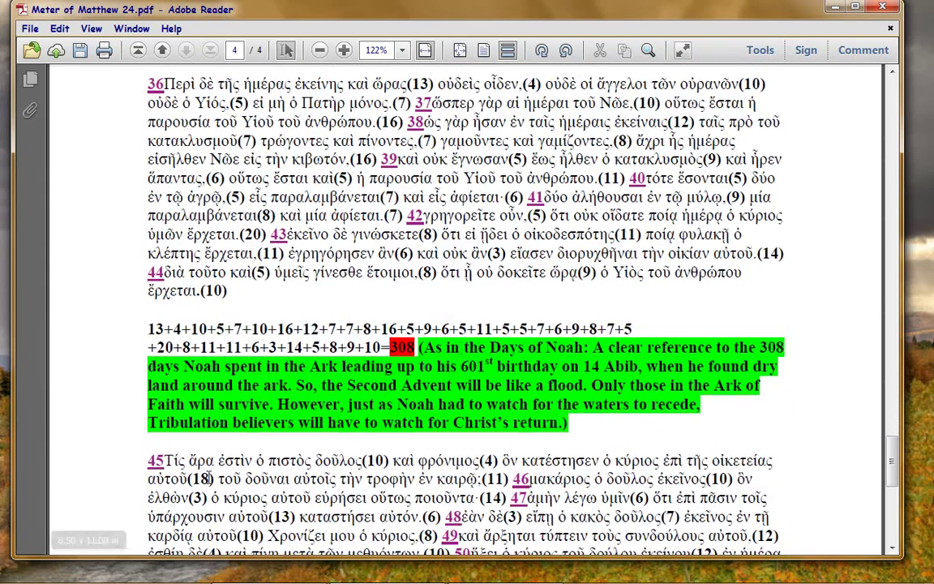
scroll(203, 427, "down", 2)
scroll(243, 518, "down", 2)
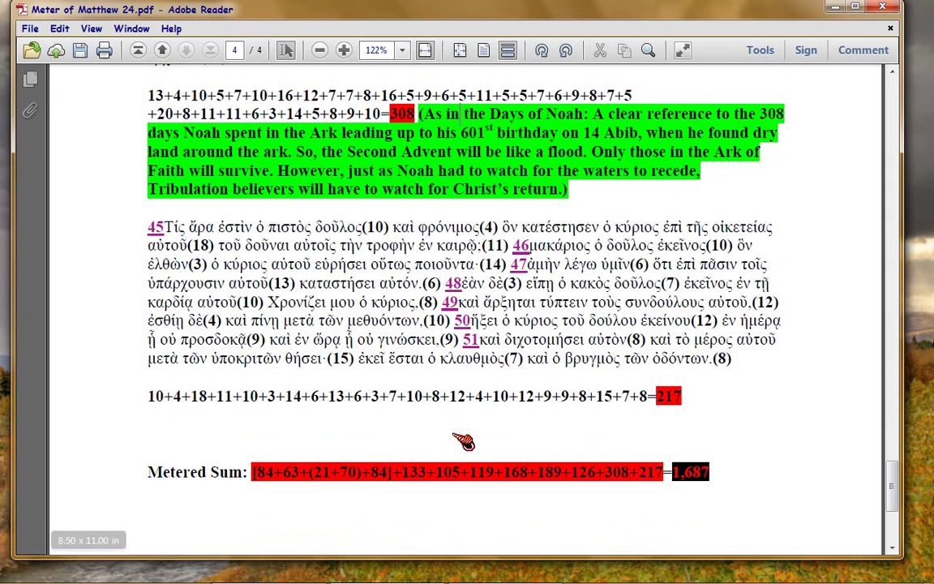